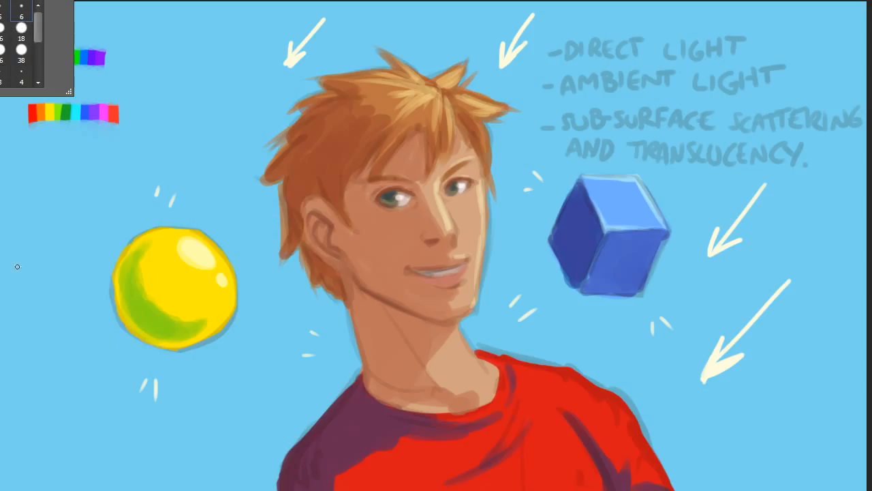
Set a dark teal-blue foreground colour and draw an arrow running down and back up toward the yellow ball's lower left.
click(2, 327)
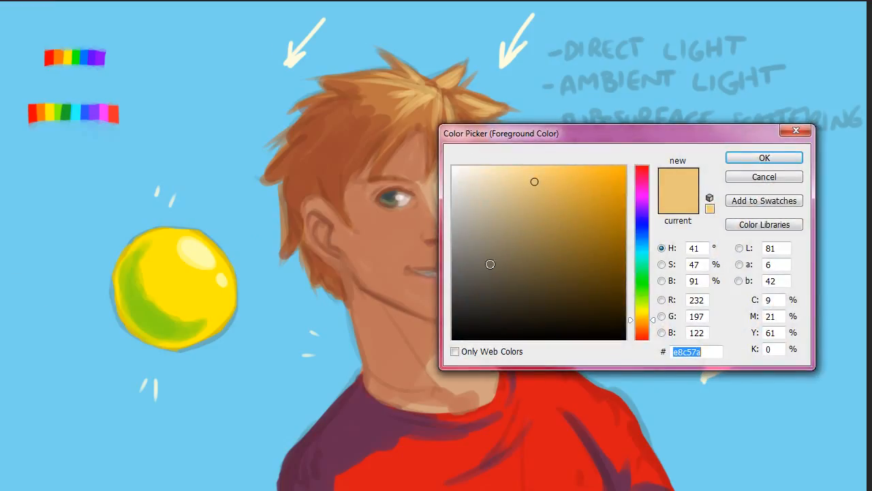
drag(641, 247, 648, 248)
click(577, 243)
drag(577, 242, 574, 230)
click(765, 158)
mouse_move(95, 183)
mouse_down()
mouse_move(8, 311)
mouse_move(58, 316)
mouse_up()
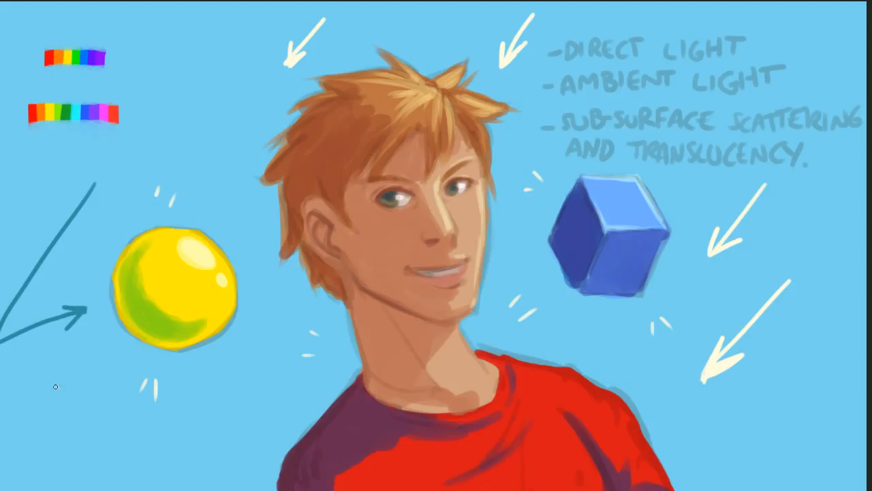
Draw teal arrows pointing at the shadowed shoulder, the back of the neck and the underside of the blue cube.
drag(87, 445, 285, 433)
drag(240, 421, 285, 432)
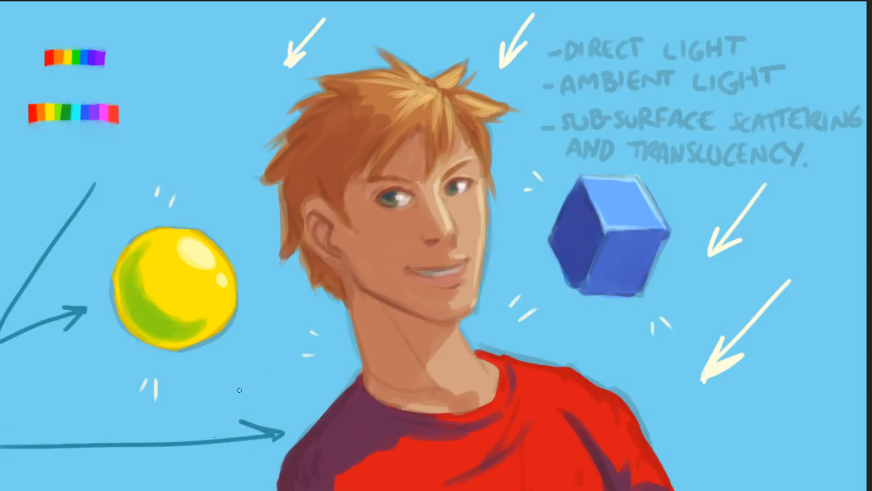
drag(143, 488, 221, 468)
drag(220, 469, 204, 487)
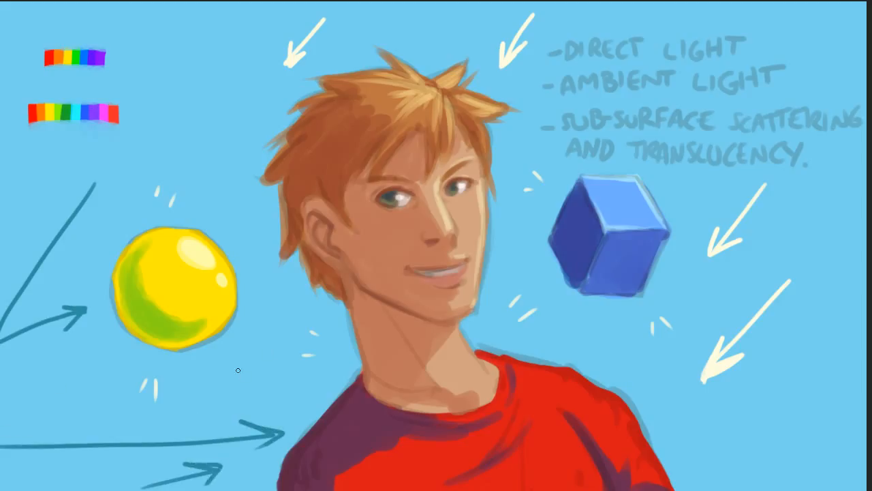
drag(206, 379, 278, 342)
mouse_move(249, 343)
mouse_down()
mouse_move(278, 341)
mouse_move(258, 373)
mouse_up()
drag(551, 337, 583, 309)
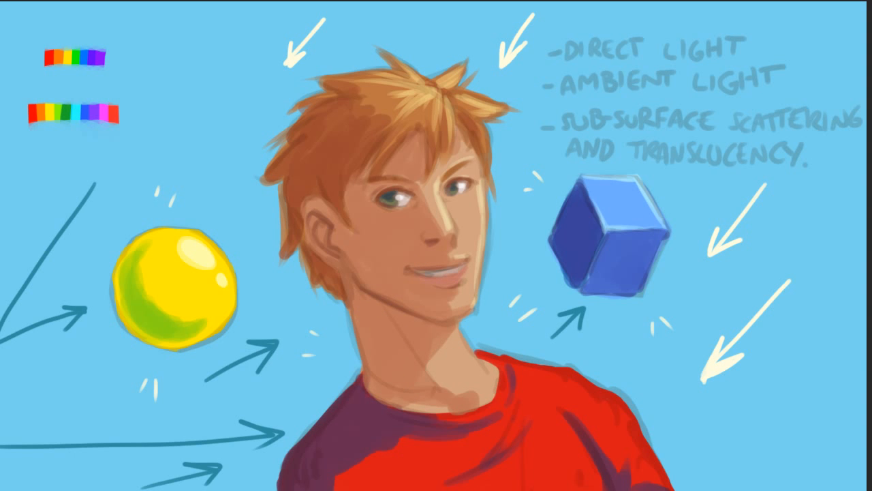
Try a yellow-green (#bad280) reflected light along the back edge of the neck and up to the ear.
click(1, 215)
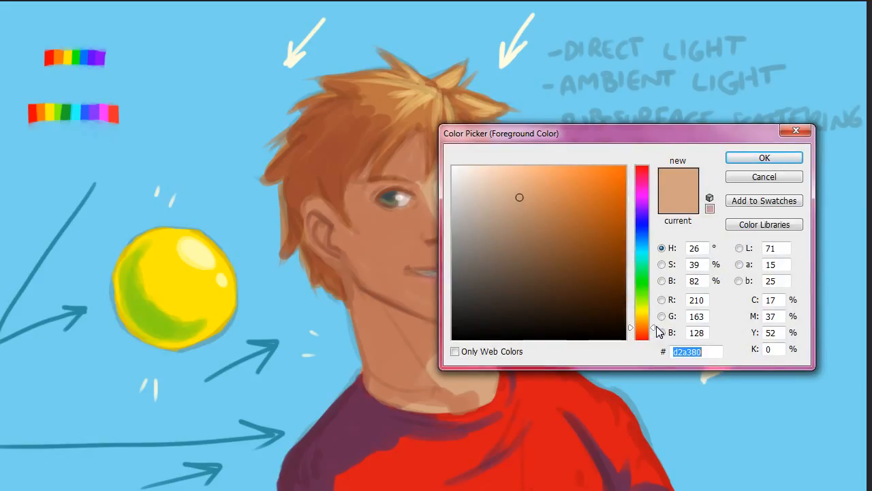
drag(653, 327, 653, 302)
click(743, 160)
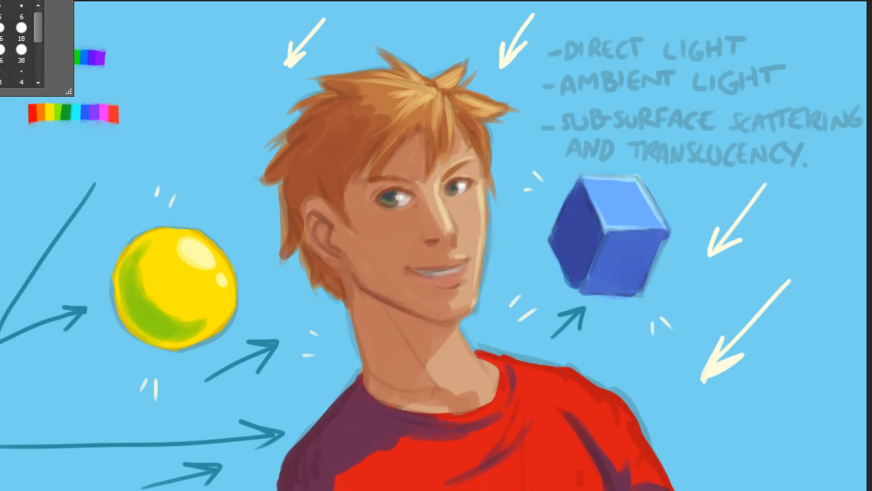
click(374, 388)
drag(375, 390, 351, 292)
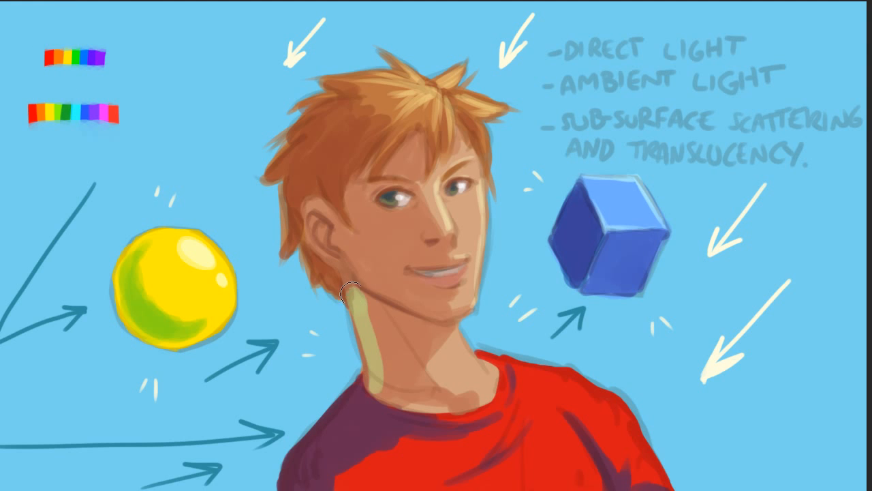
key(alt+e)
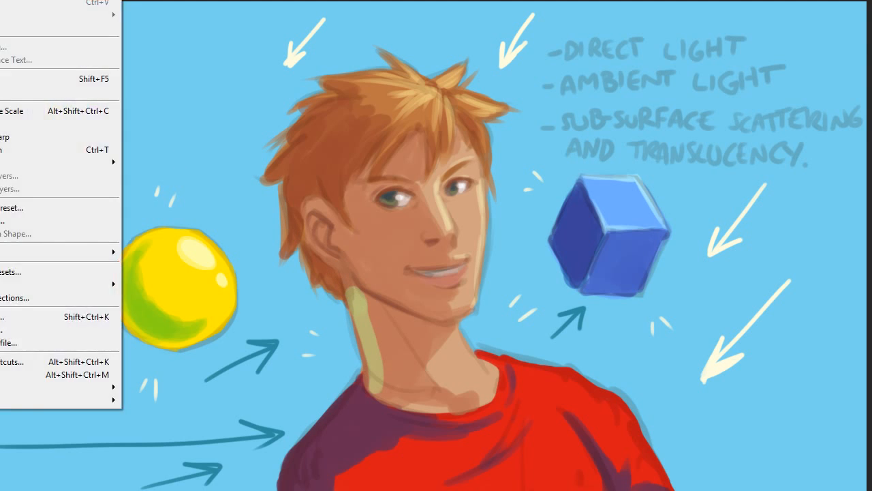
key(o)
mouse_move(368, 380)
mouse_down()
mouse_move(346, 282)
mouse_move(311, 240)
mouse_move(306, 218)
mouse_up()
key(alt+e)
key(o)
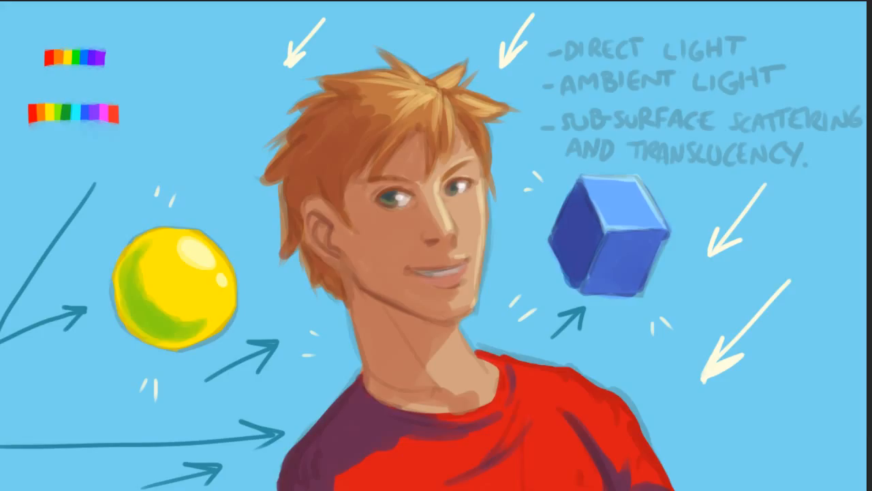
Set the foreground colour to light grey (#cbcbcb) and paint a thin reflected-light edge along the back of the neck.
click(2, 252)
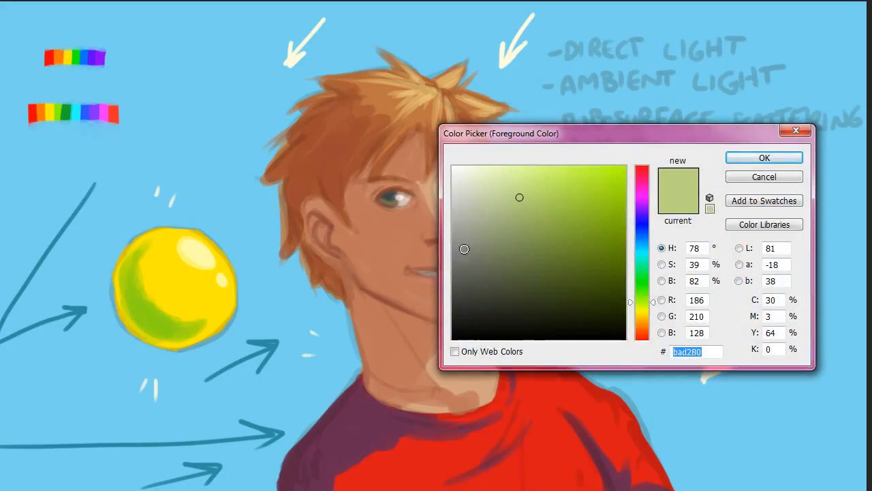
drag(462, 203, 431, 200)
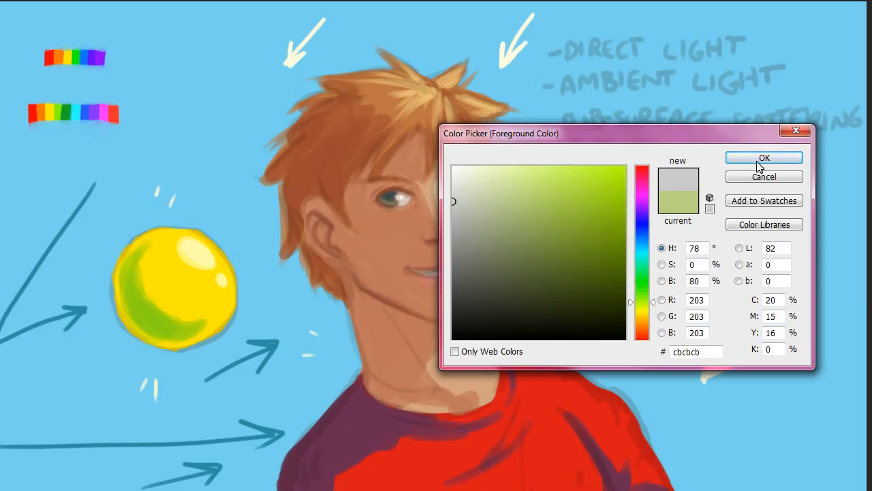
click(762, 161)
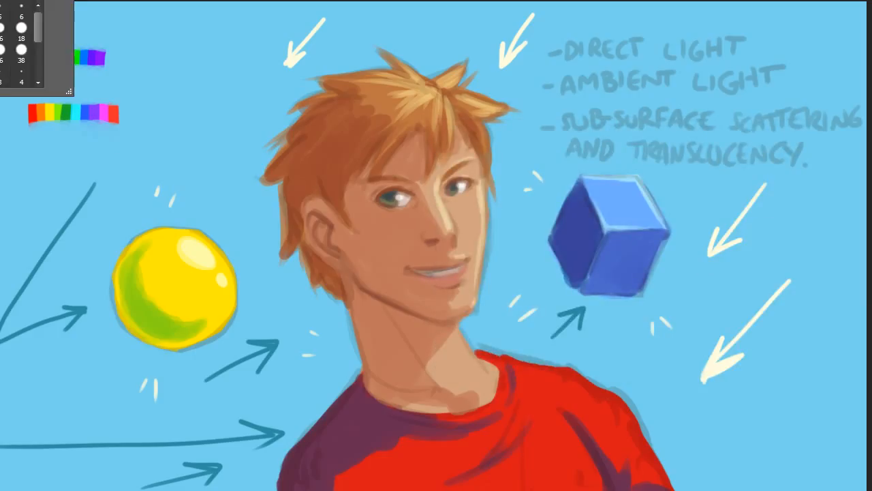
drag(366, 370, 370, 379)
drag(365, 337, 367, 353)
mouse_move(352, 305)
mouse_down()
mouse_move(367, 357)
mouse_move(360, 331)
mouse_move(363, 343)
mouse_up()
Paint light grey reflected light along the ear's outer rim, the underside of the jaw and the base of the neck.
mouse_move(305, 219)
mouse_down()
mouse_move(330, 258)
mouse_move(307, 230)
mouse_move(317, 246)
mouse_move(308, 203)
mouse_up()
mouse_move(351, 262)
mouse_down()
mouse_move(367, 286)
mouse_move(408, 304)
mouse_up()
drag(356, 278, 446, 321)
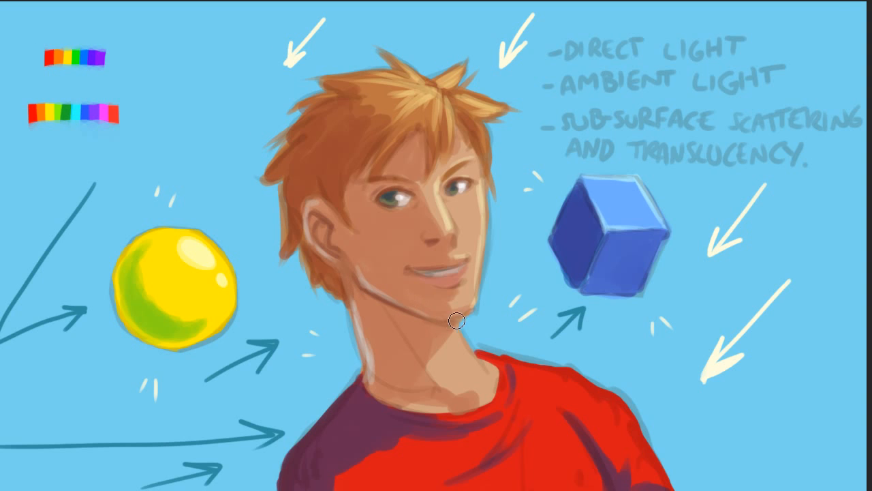
drag(368, 380, 458, 410)
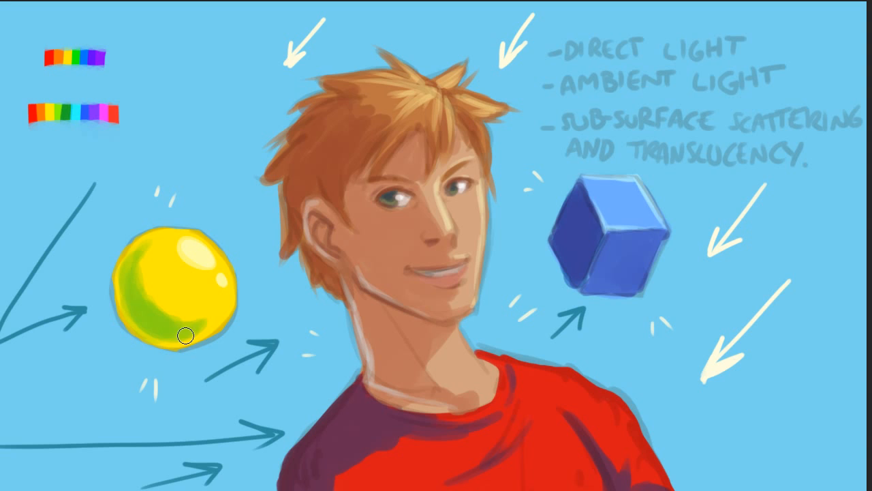
Paint light grey reflected light on the yellow ball's lower-left edge and the outer edge of the shadowed shoulder.
mouse_move(181, 343)
mouse_down()
mouse_move(138, 327)
mouse_move(120, 297)
mouse_up()
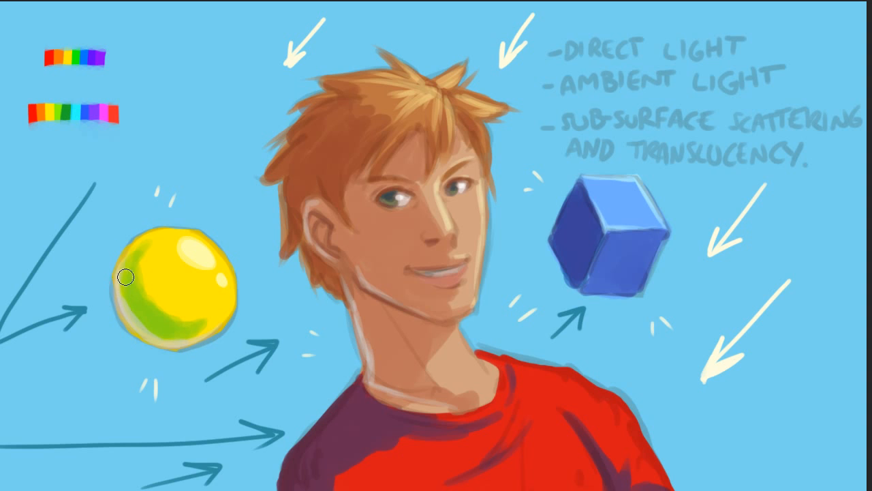
mouse_move(287, 488)
mouse_down()
mouse_move(302, 463)
mouse_move(295, 451)
mouse_move(286, 472)
mouse_move(356, 386)
mouse_up()
mouse_move(298, 458)
mouse_down()
mouse_move(295, 489)
mouse_move(312, 425)
mouse_up()
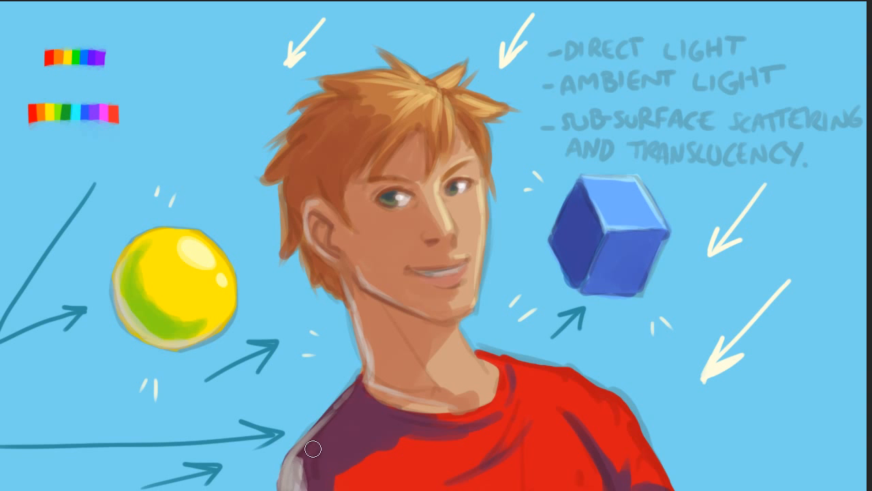
Set a pale purple-pink foreground colour and paint it over the grey edge and folds of the shadowed shirt shoulder.
click(0, 289)
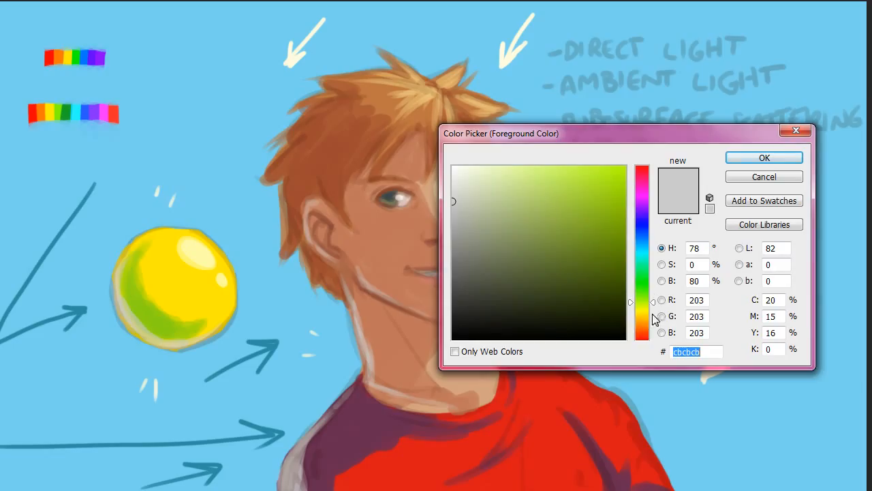
drag(648, 220, 650, 191)
drag(477, 203, 484, 206)
click(758, 159)
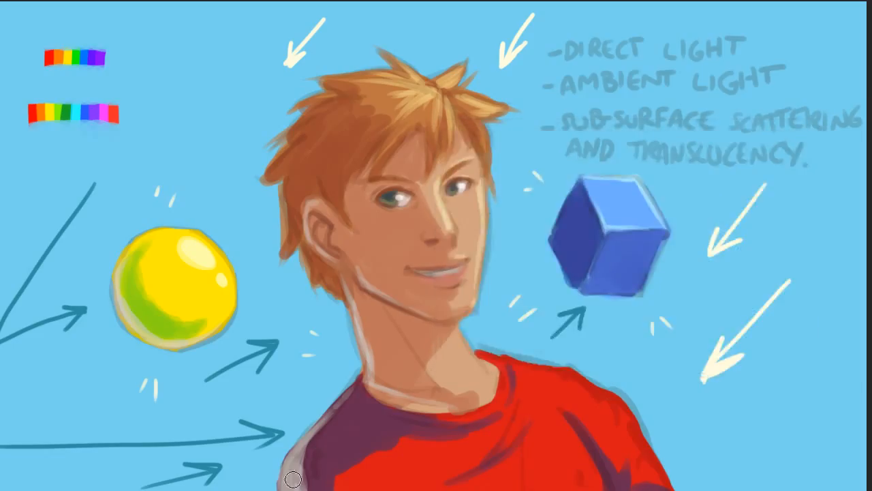
mouse_move(293, 465)
mouse_down()
mouse_move(338, 405)
mouse_move(383, 416)
mouse_move(341, 413)
mouse_move(358, 392)
mouse_move(349, 392)
mouse_move(354, 403)
mouse_move(343, 399)
mouse_move(292, 483)
mouse_move(284, 478)
mouse_move(303, 490)
mouse_move(296, 480)
mouse_move(284, 487)
mouse_move(356, 407)
mouse_up()
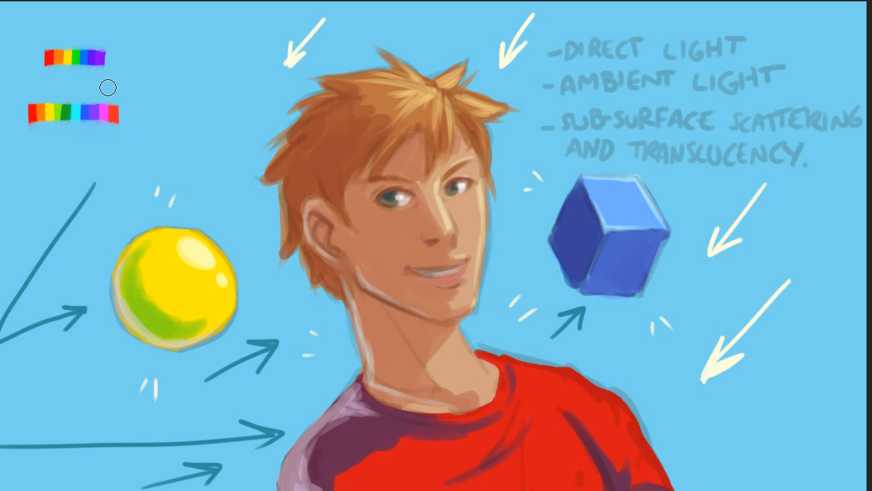
Set the foreground colour to orange (#fd6d40) and paint highlights along the lit shoulder and sleeve of the red shirt.
alt+click(554, 395)
key(n)
drag(655, 334, 653, 332)
drag(607, 188, 581, 169)
click(739, 157)
mouse_move(604, 400)
mouse_down()
mouse_move(611, 461)
mouse_move(613, 405)
mouse_move(662, 488)
mouse_up()
mouse_move(580, 382)
mouse_down()
mouse_move(598, 392)
mouse_move(522, 366)
mouse_move(626, 414)
mouse_move(657, 474)
mouse_move(650, 462)
mouse_up()
mouse_move(594, 390)
mouse_down()
mouse_move(618, 408)
mouse_move(670, 483)
mouse_move(651, 457)
mouse_up()
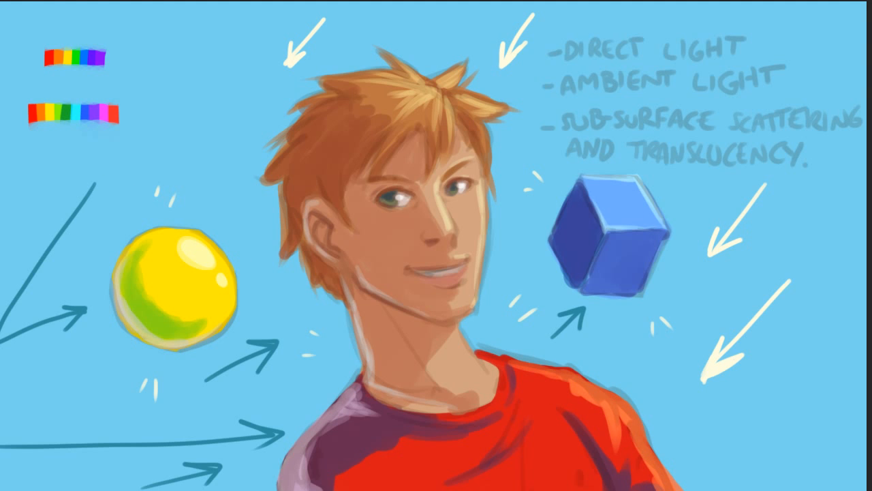
Set the foreground colour to pure yellow (#f6ff00).
key(n)
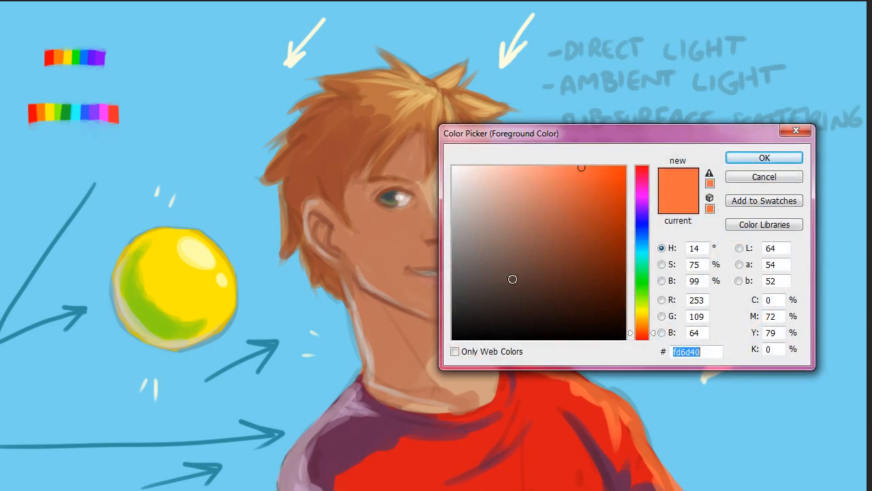
drag(652, 313, 655, 309)
drag(612, 185, 689, 88)
click(756, 157)
mouse_move(181, 71)
mouse_down()
mouse_move(198, 81)
mouse_move(194, 70)
mouse_up()
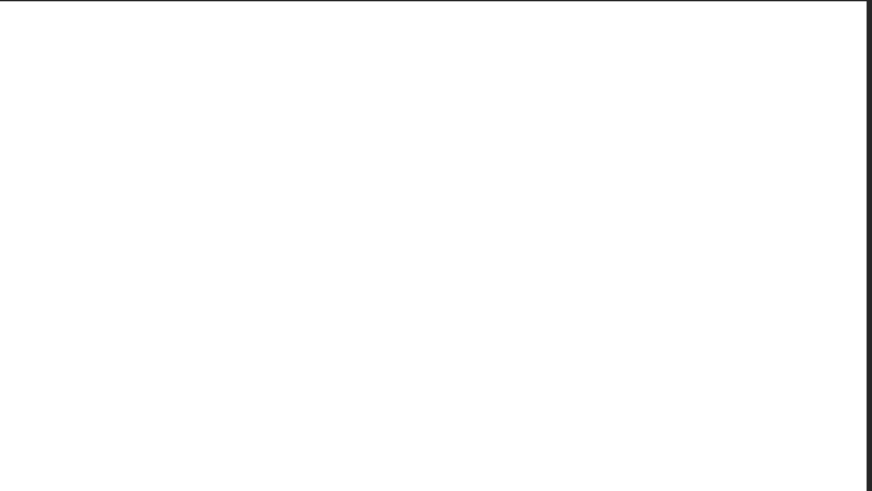
Add a new layer and paint a short vertical yellow (#f6ff00) swatch near the top centre of the white canvas.
key(ctrl+shift+n)
click(652, 102)
click(1, 247)
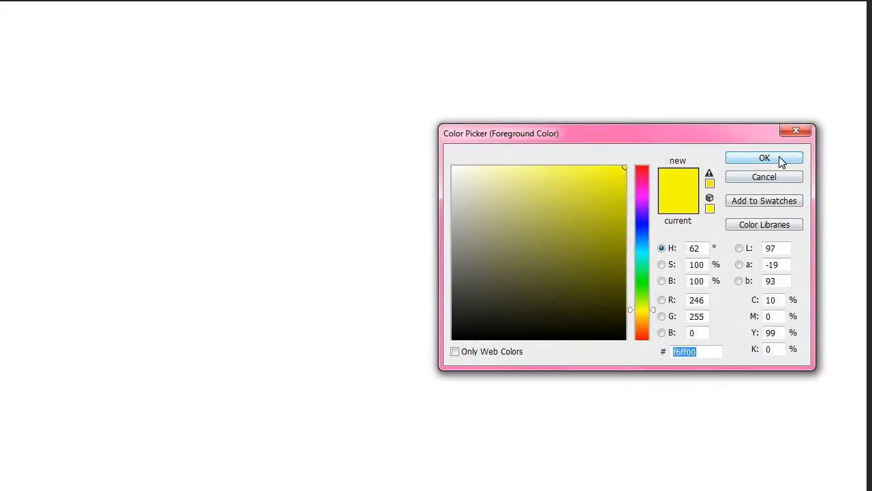
click(779, 157)
mouse_move(415, 139)
mouse_down()
mouse_move(421, 125)
mouse_move(419, 157)
mouse_up()
Paint an orange (#ffa200) swatch and a red (#ff0000) swatch side by side to the left of the yellow one.
click(1, 246)
drag(642, 320, 643, 321)
click(779, 158)
mouse_move(401, 109)
mouse_down()
mouse_move(402, 161)
mouse_move(401, 137)
mouse_up()
click(1, 246)
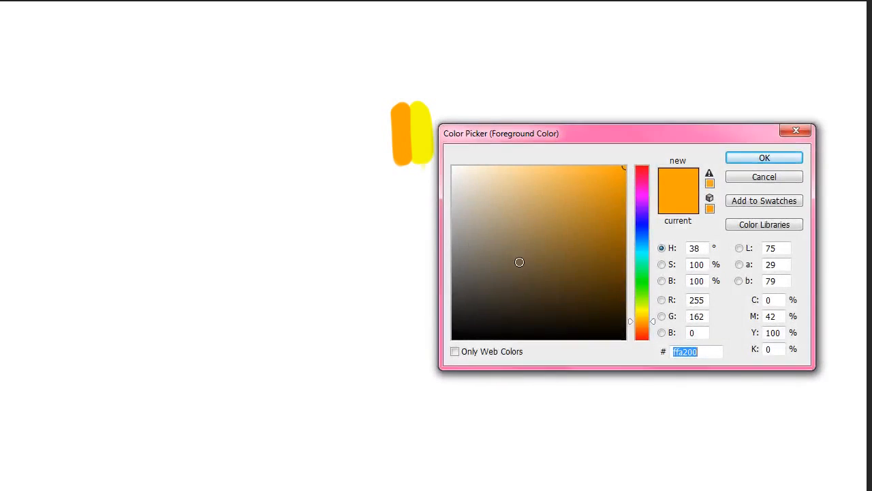
drag(643, 333, 642, 340)
click(776, 158)
mouse_move(385, 109)
mouse_down()
mouse_move(387, 162)
mouse_move(386, 137)
mouse_up()
Paint a yellow-green (#7eff00) swatch and a green (#00ff1e) swatch to the right of the yellow one.
click(1, 247)
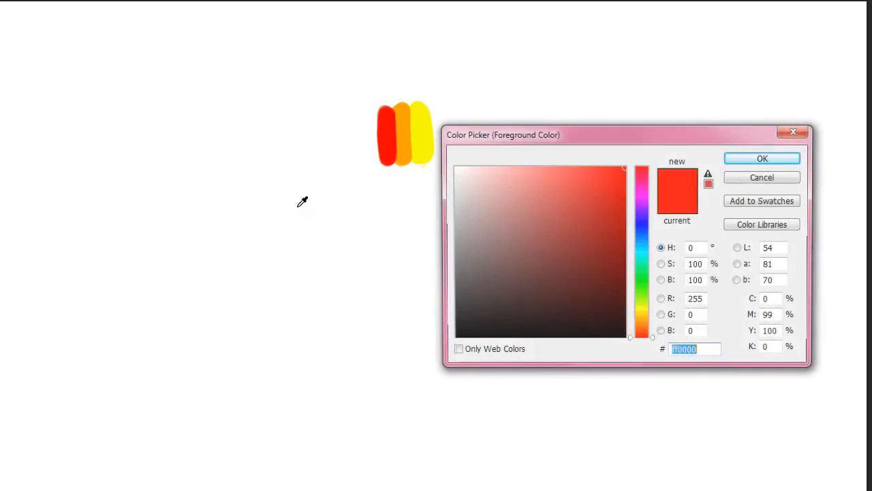
mouse_move(646, 307)
mouse_down()
mouse_move(647, 290)
mouse_move(656, 300)
mouse_up()
click(760, 161)
drag(435, 159, 428, 142)
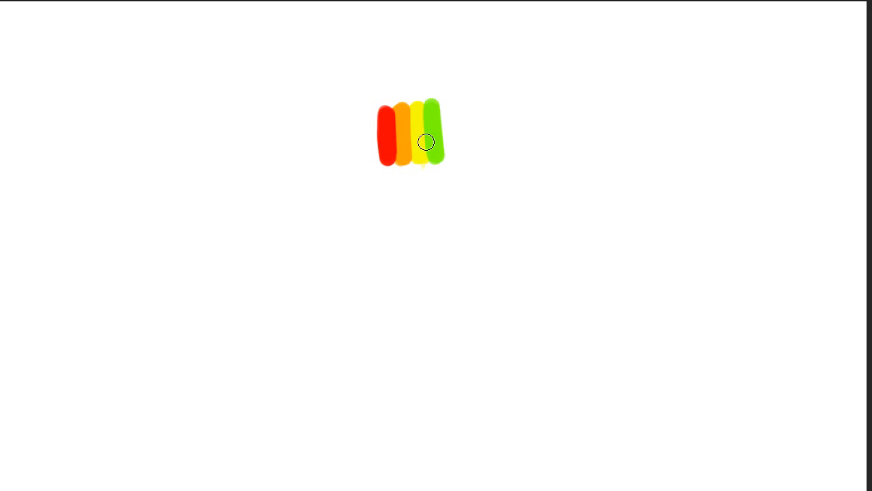
click(2, 249)
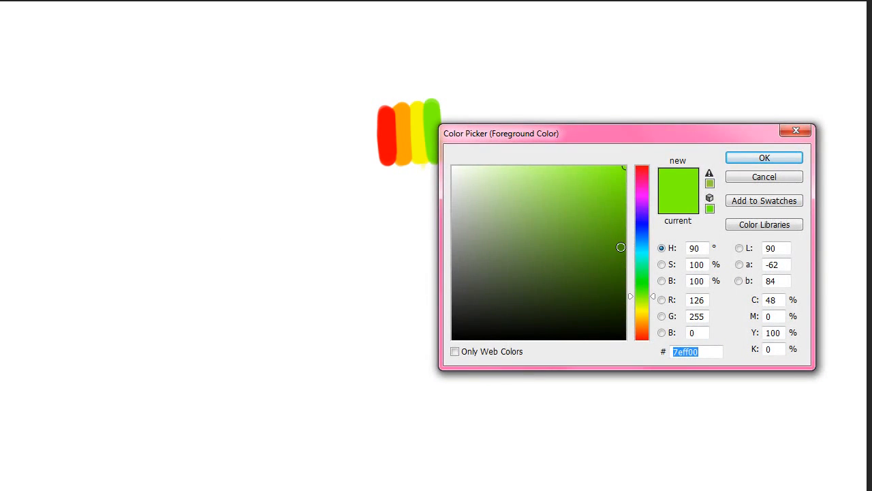
drag(648, 295, 649, 284)
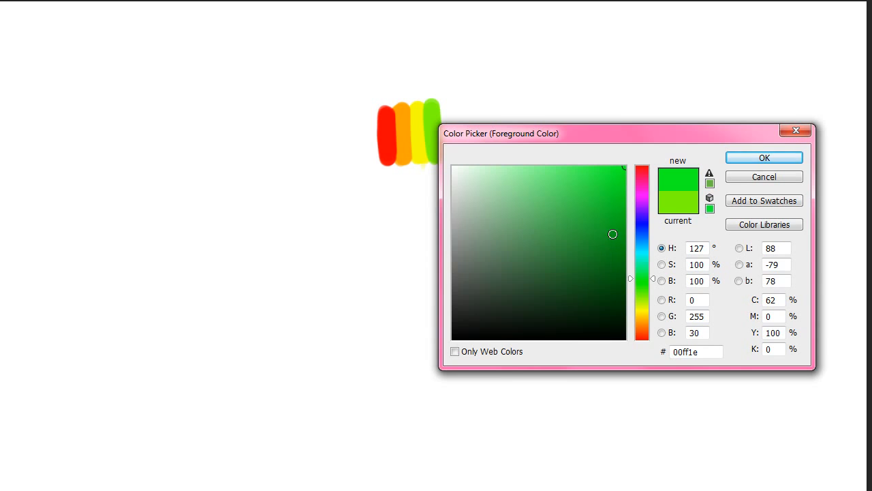
click(765, 158)
drag(451, 151, 444, 111)
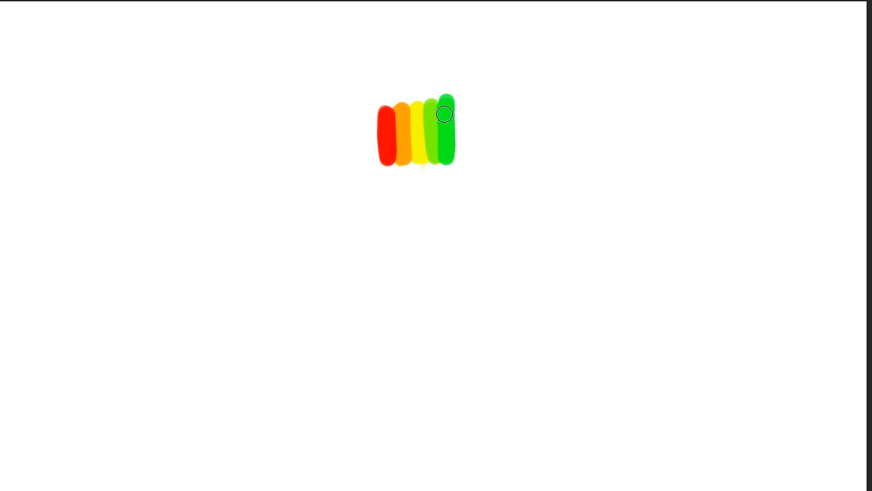
Paint a cyan swatch and a pure blue swatch to the right of the green one.
drag(648, 257, 647, 251)
click(765, 158)
drag(460, 158, 458, 104)
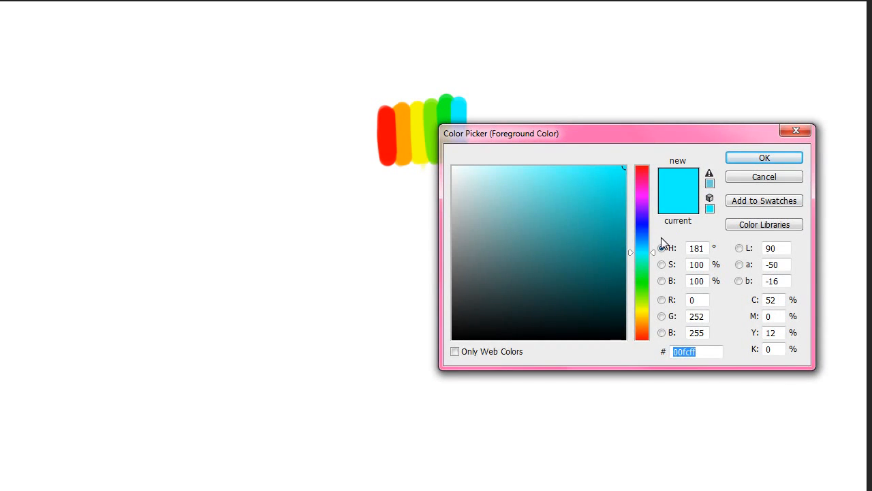
drag(645, 252, 646, 225)
click(765, 158)
mouse_move(473, 158)
mouse_down()
mouse_move(474, 102)
mouse_move(473, 164)
mouse_up()
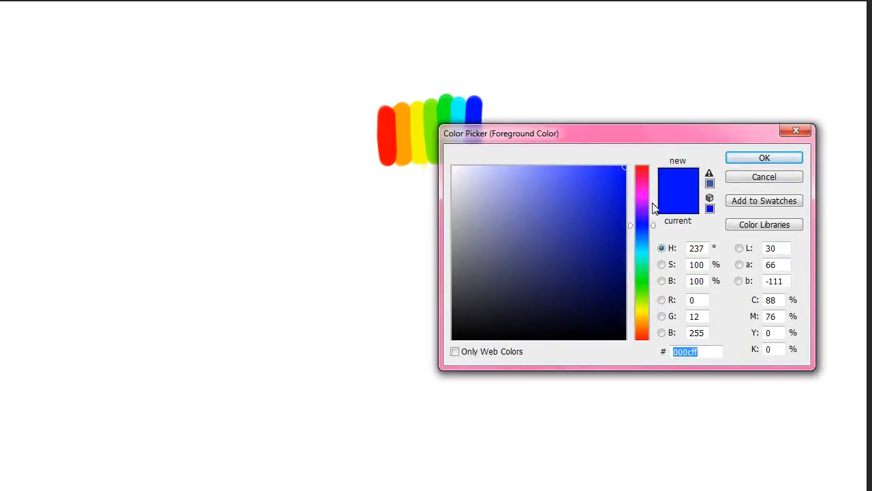
Paint a violet swatch and a magenta (#f600ff) swatch to the right of the blue one.
drag(645, 225, 645, 209)
click(762, 160)
drag(486, 161, 487, 93)
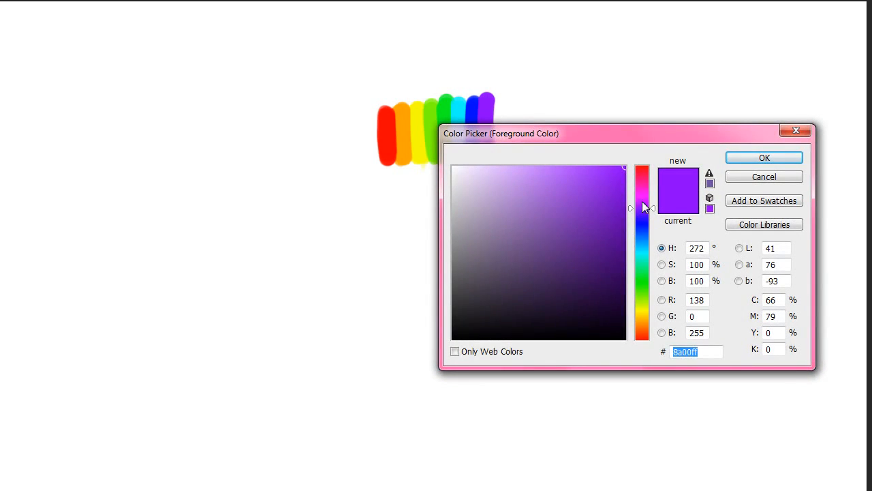
drag(643, 208, 646, 196)
click(782, 158)
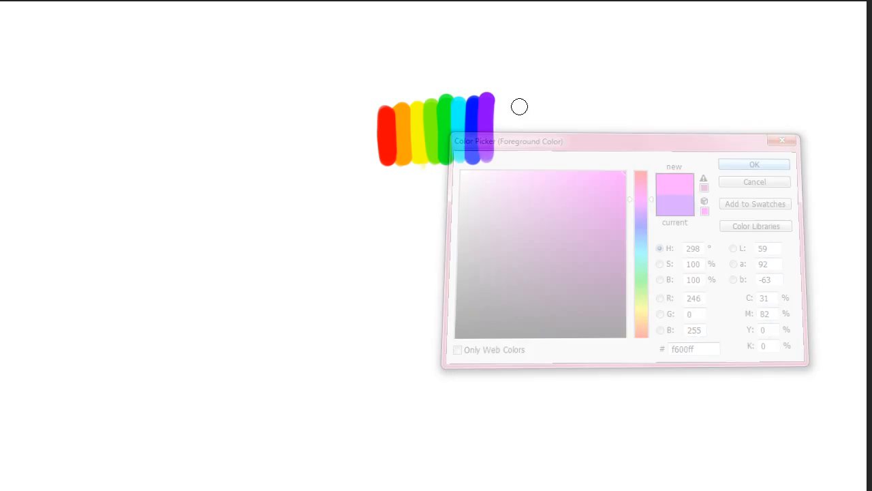
drag(501, 155, 502, 156)
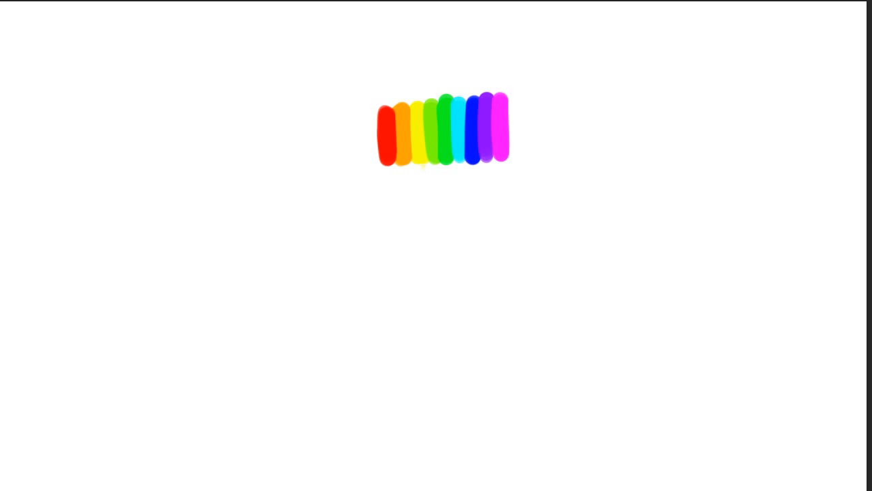
Paint a red (#ff0000) swatch to the right of the magenta one.
drag(650, 194, 657, 145)
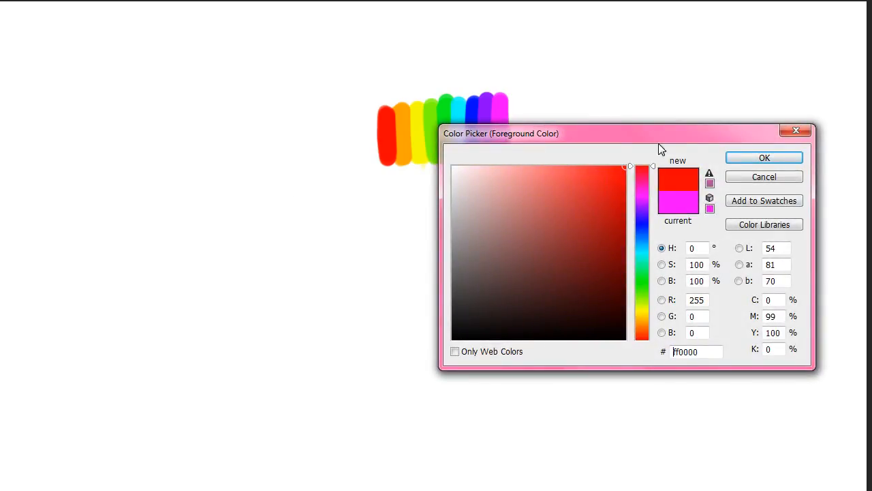
click(747, 161)
mouse_move(516, 154)
mouse_down()
mouse_move(517, 101)
mouse_move(517, 159)
mouse_up()
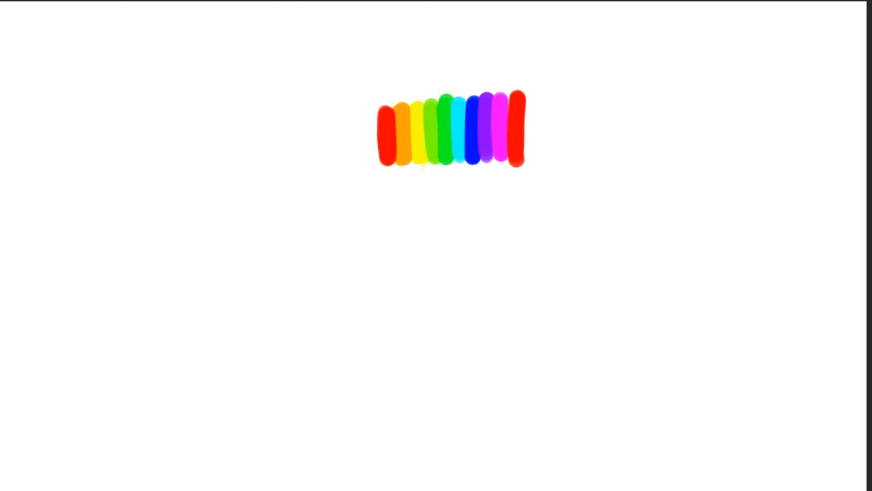
Desaturate the rainbow swatch strip to view it in grey, and undo the desaturation.
click(0, 0)
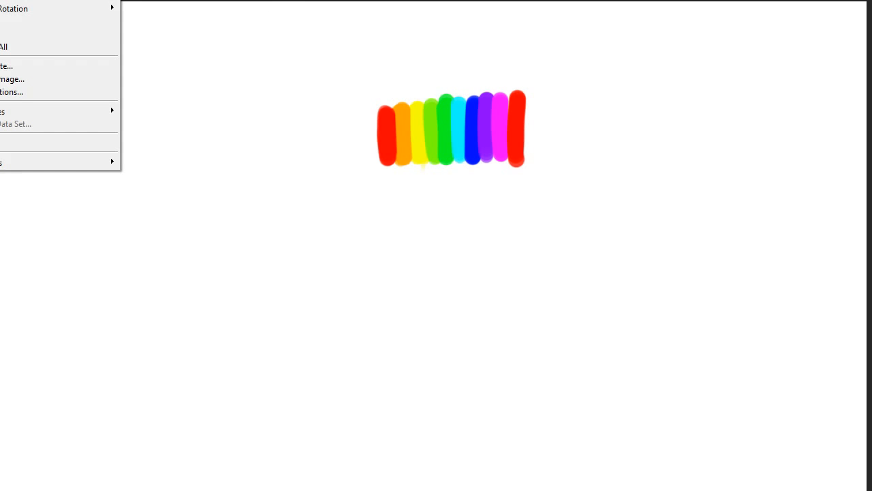
mouse_move(41, 0)
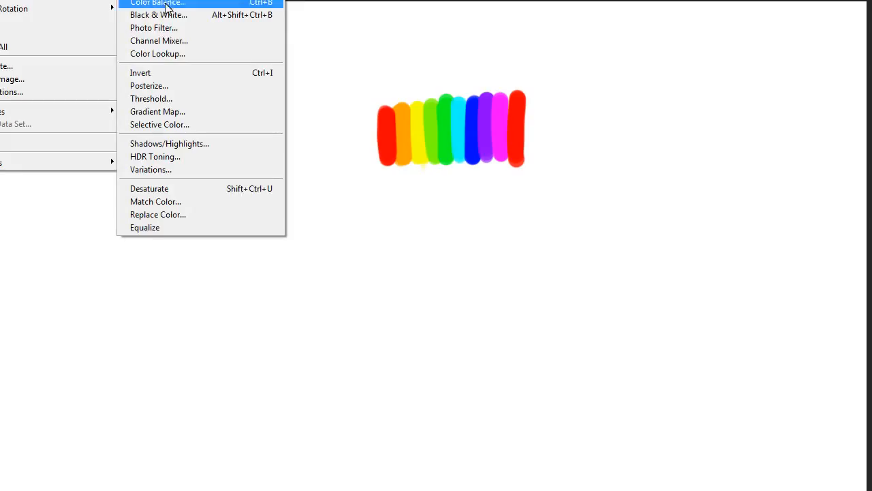
click(157, 189)
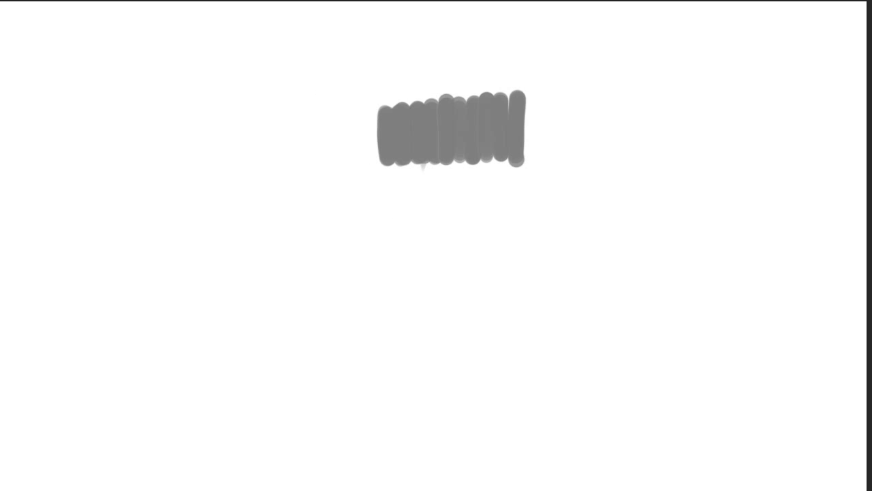
key(alt+e)
key(ctrl+z)
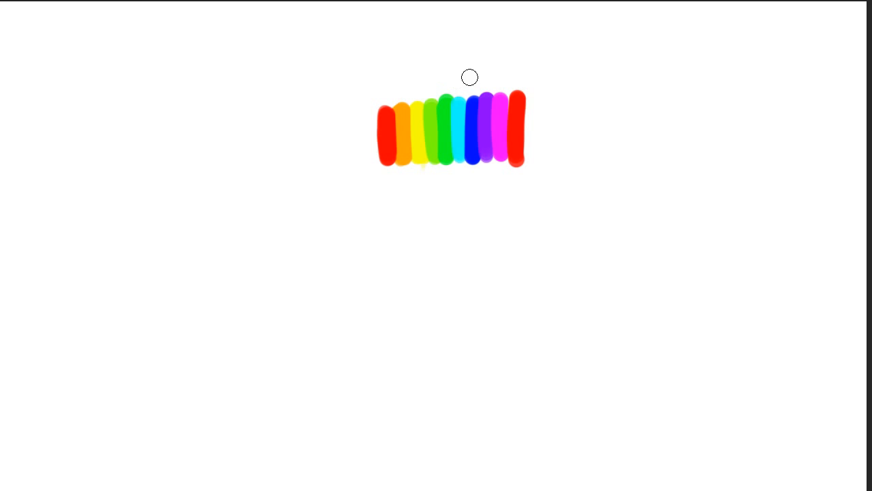
Paint short black (#000000) marks beneath the two red swatches, the blue swatch and the violet swatch.
text(000000)
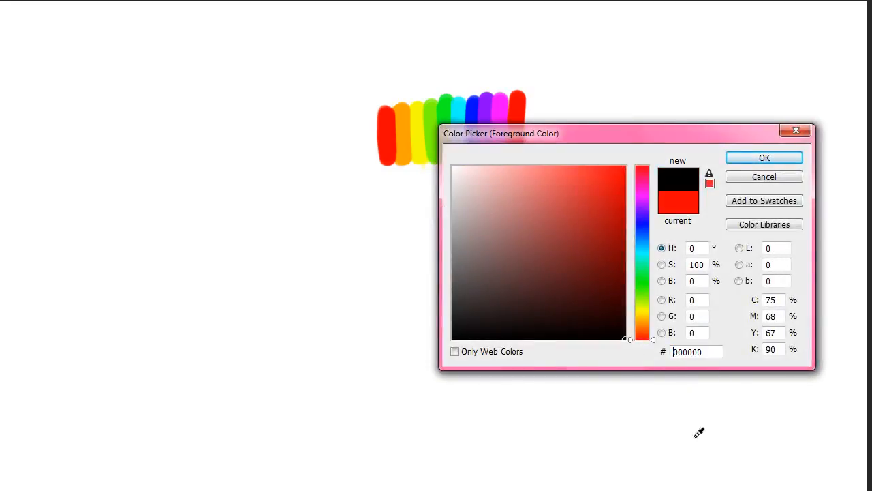
click(789, 160)
mouse_move(472, 196)
mouse_down()
mouse_move(471, 179)
mouse_move(474, 205)
mouse_up()
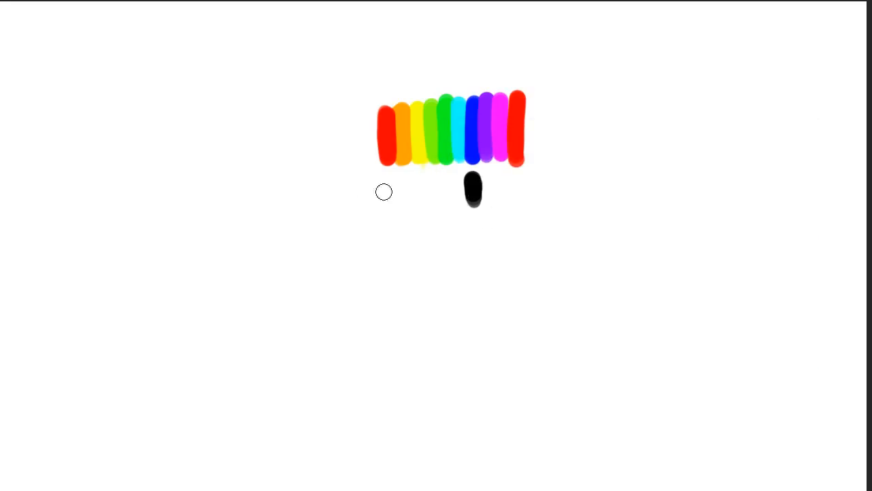
drag(381, 182, 381, 192)
mouse_move(488, 174)
mouse_down()
mouse_move(488, 199)
mouse_move(524, 180)
mouse_move(525, 197)
mouse_up()
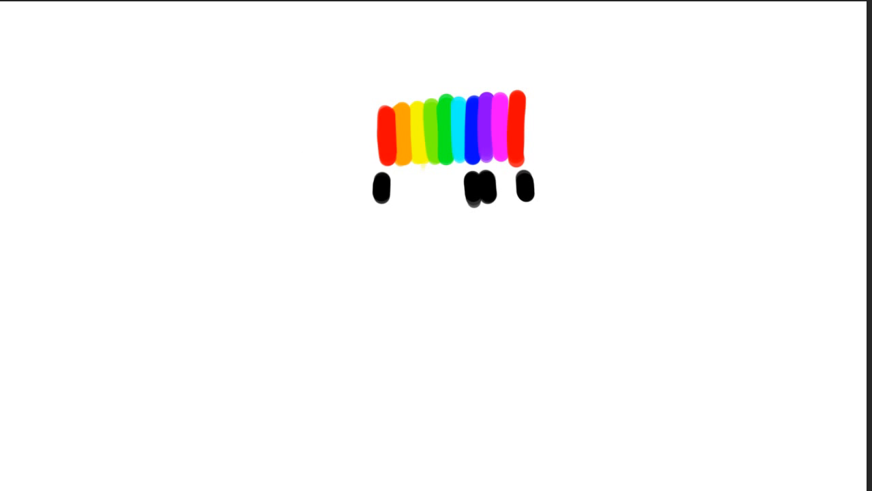
Draw thin black upward arrows with a smaller brush beneath the orange, yellow, magenta and green-to-cyan swatches.
click(0, 0)
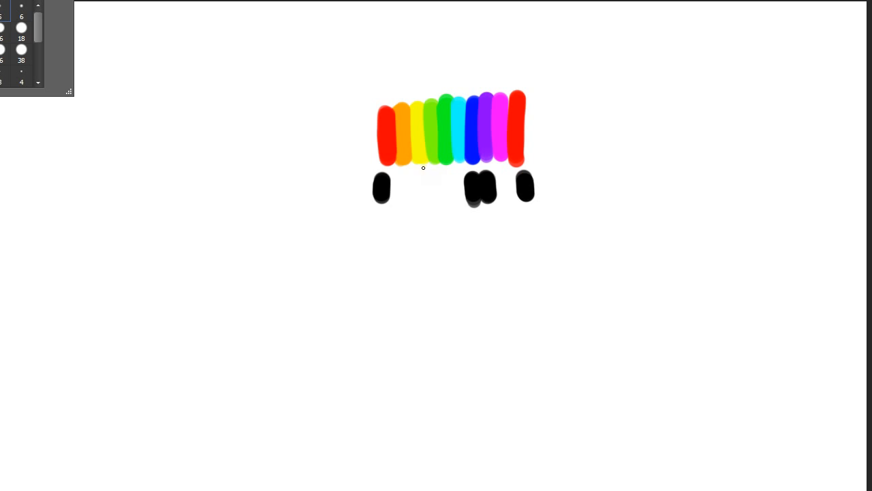
click(399, 183)
drag(404, 174, 407, 253)
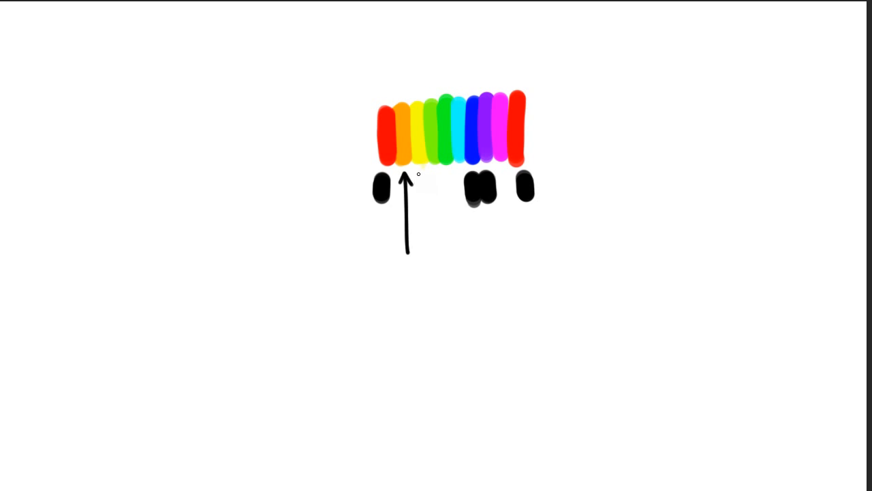
drag(423, 170, 426, 257)
drag(506, 179, 513, 247)
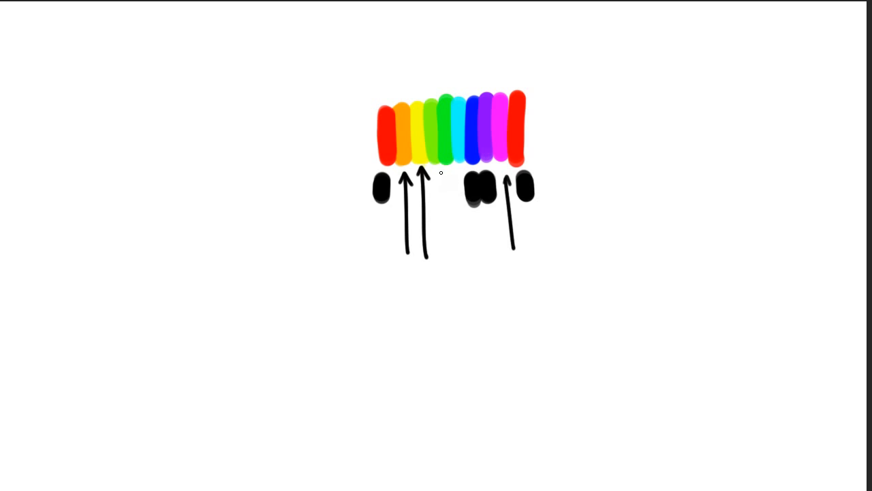
drag(456, 174, 455, 254)
mouse_move(413, 249)
mouse_down()
mouse_move(422, 259)
mouse_move(476, 110)
mouse_move(504, 254)
mouse_move(531, 97)
mouse_move(414, 189)
mouse_up()
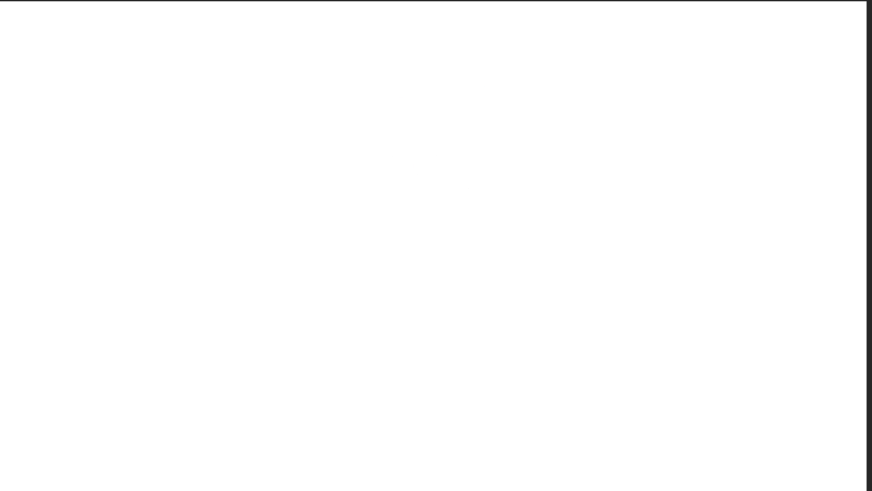
Paint a filled round yellow (#fffc00) shape on the blank canvas with a larger brush.
click(0, 0)
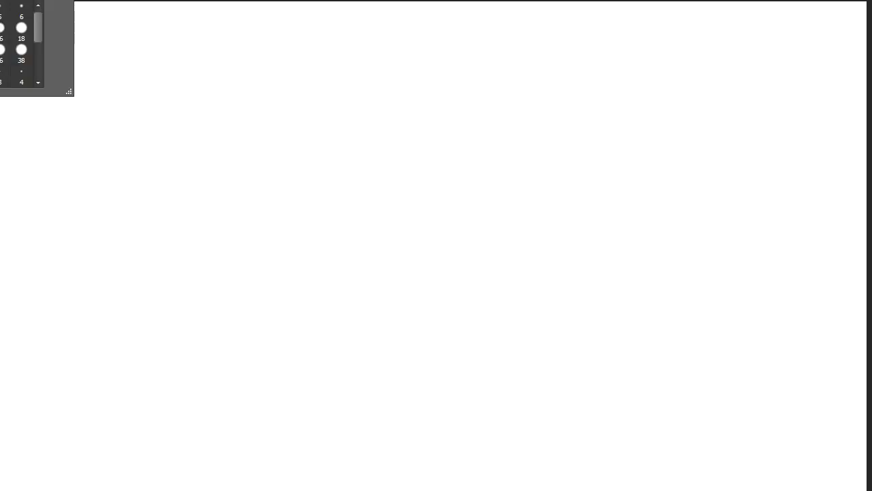
key(Return)
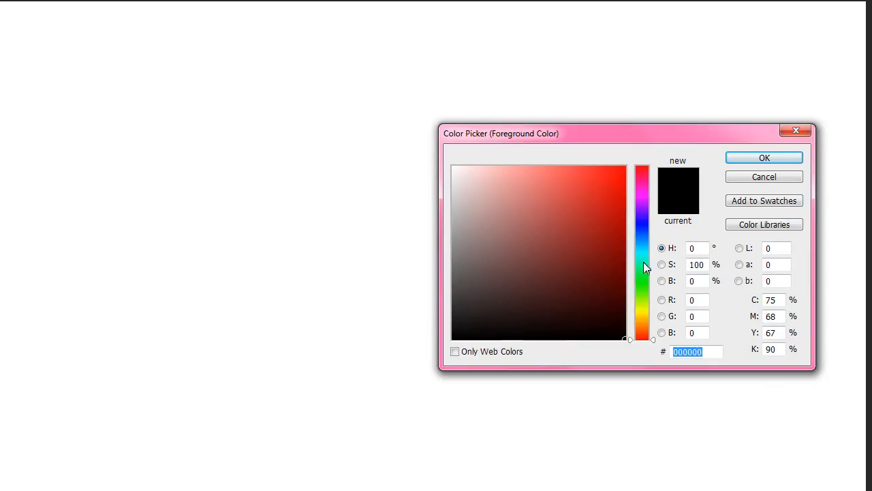
click(645, 315)
drag(647, 314, 650, 312)
mouse_move(616, 176)
mouse_down()
mouse_move(619, 195)
mouse_move(627, 163)
mouse_up()
click(779, 161)
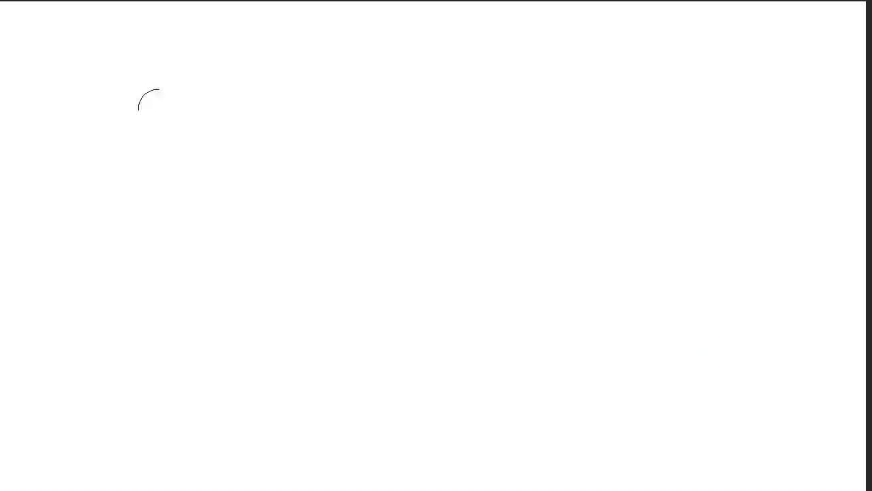
mouse_move(331, 68)
mouse_down()
mouse_move(364, 122)
mouse_move(368, 62)
mouse_move(341, 47)
mouse_move(357, 121)
mouse_move(374, 59)
mouse_move(312, 52)
mouse_move(293, 78)
mouse_up()
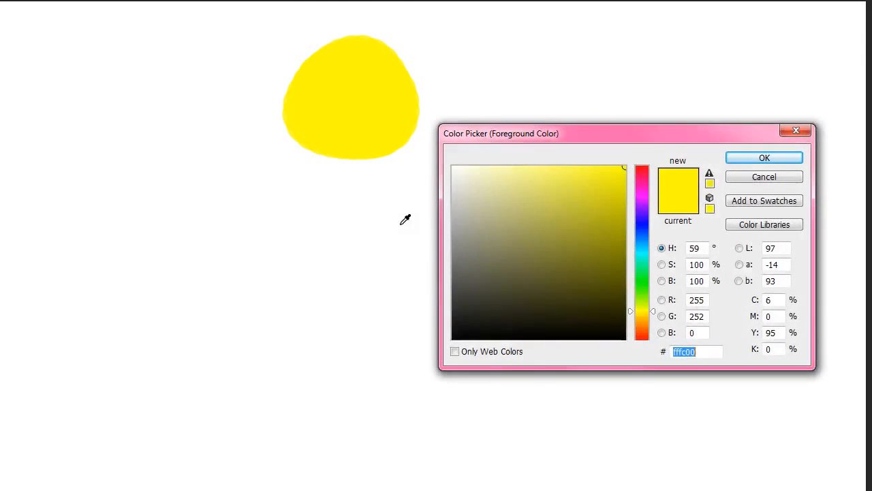
Shade the lower-left side of the yellow round shape with orange (#ff8a00).
click(648, 325)
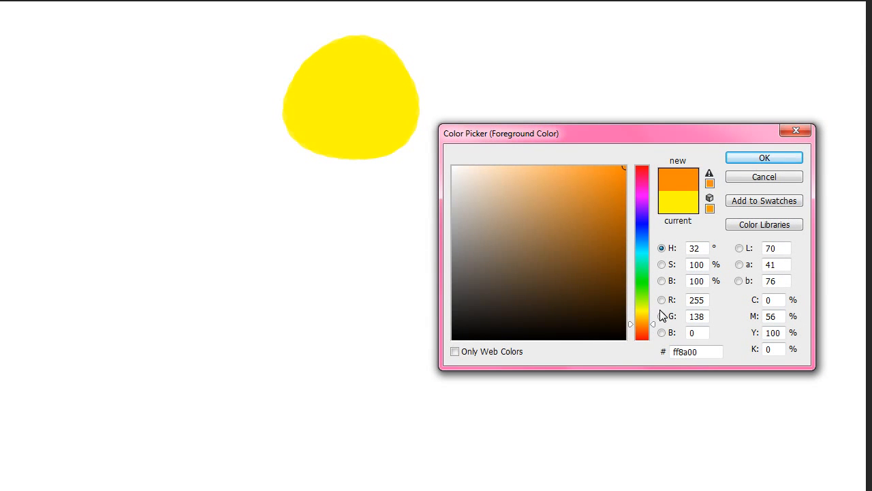
click(777, 161)
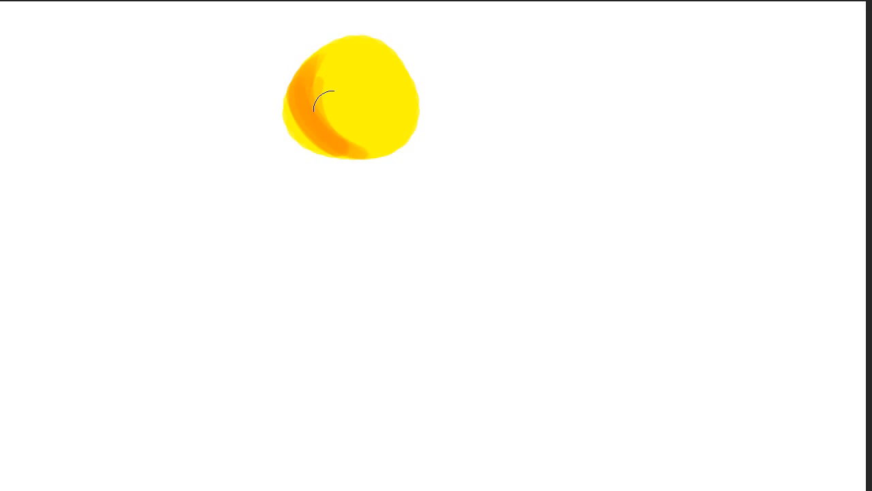